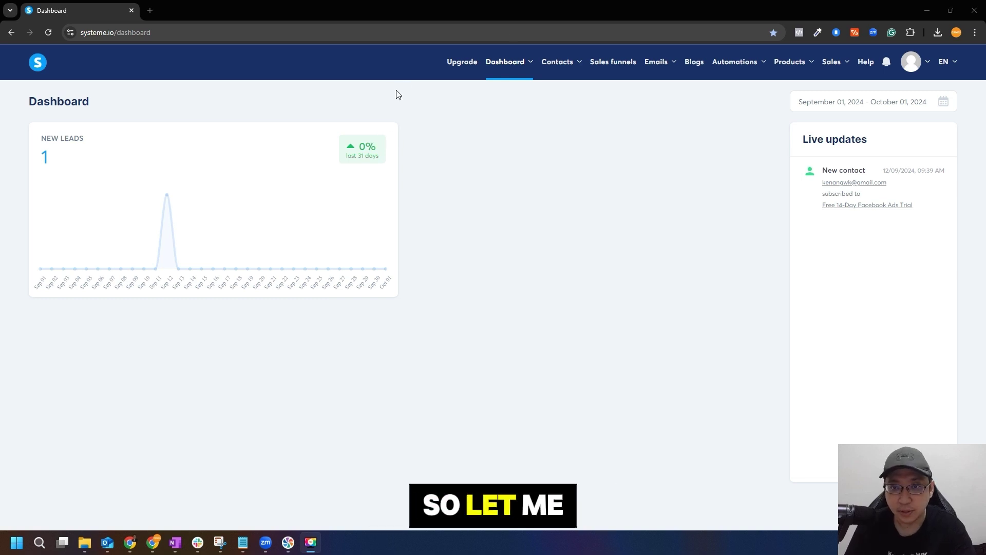
# Create a new funnel named Sample with U.S. Dollar currency and a Build an audience goal
pyautogui.click(626, 63)
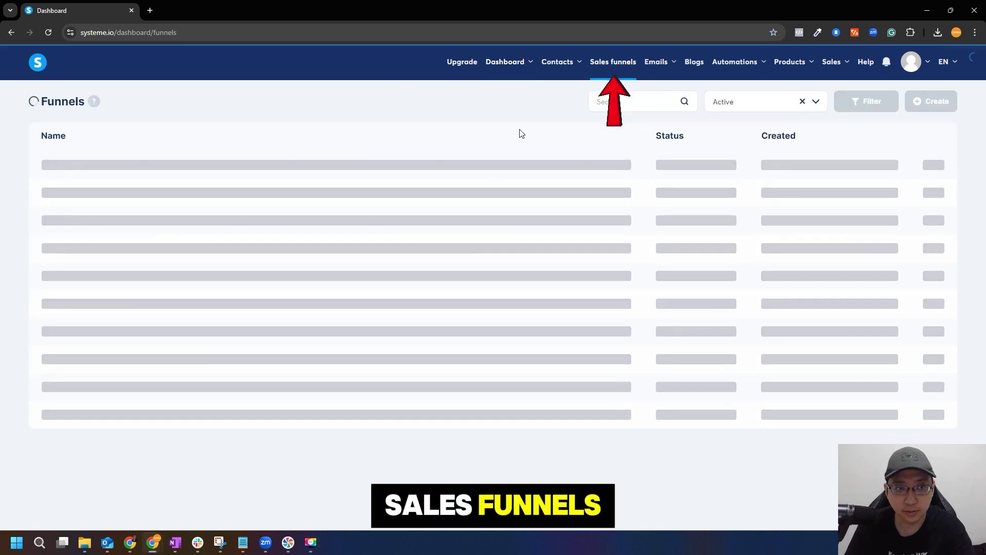
pyautogui.click(945, 101)
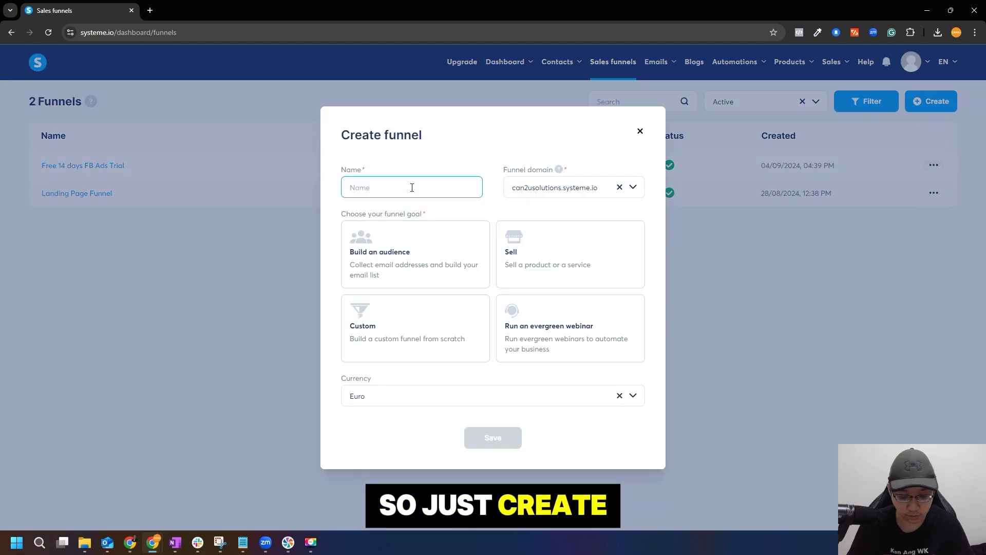
pyautogui.click(632, 395)
pyautogui.write('u.s')
pyautogui.press('Return')
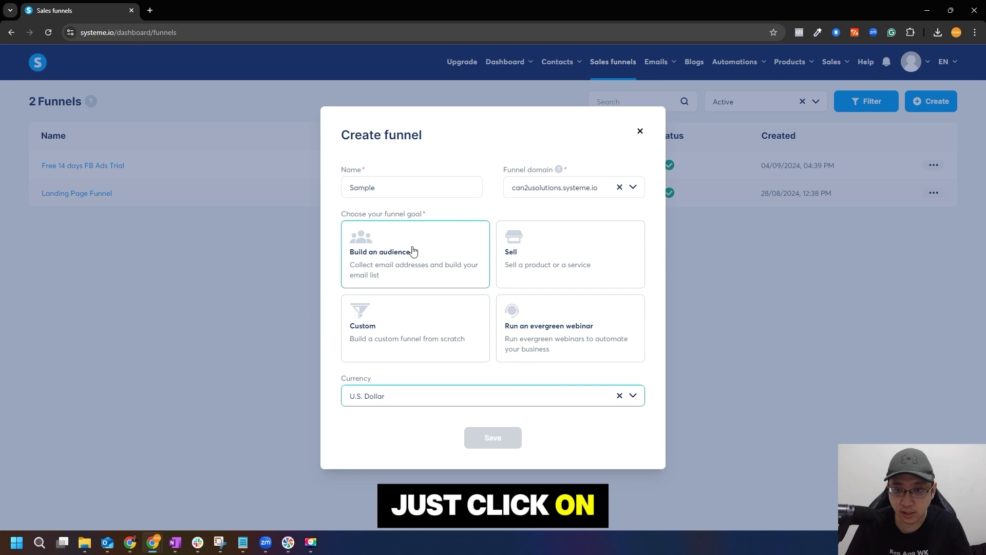
pyautogui.click(411, 252)
pyautogui.click(493, 438)
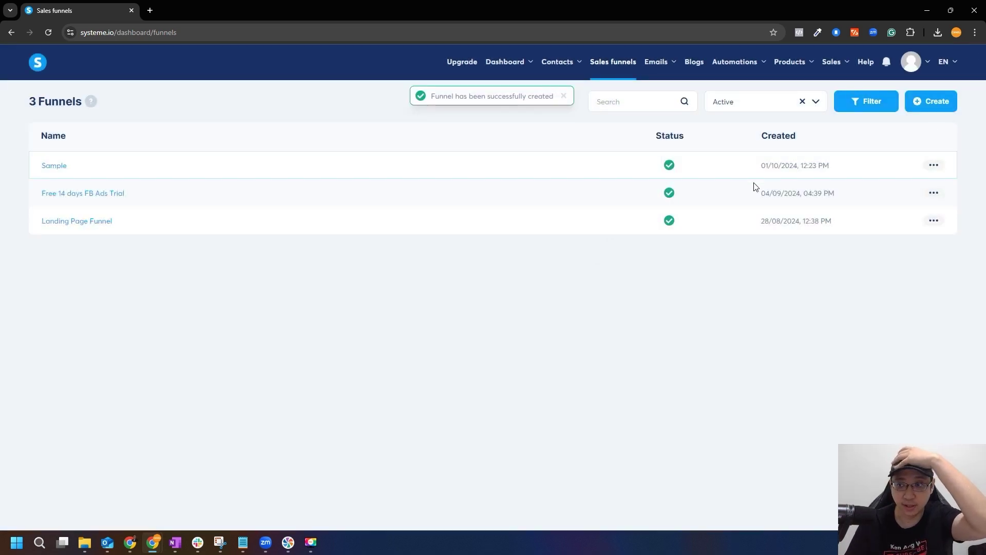
# In the Sample funnel, add a new step named 'Inline Form' and open its step type list
pyautogui.click(63, 167)
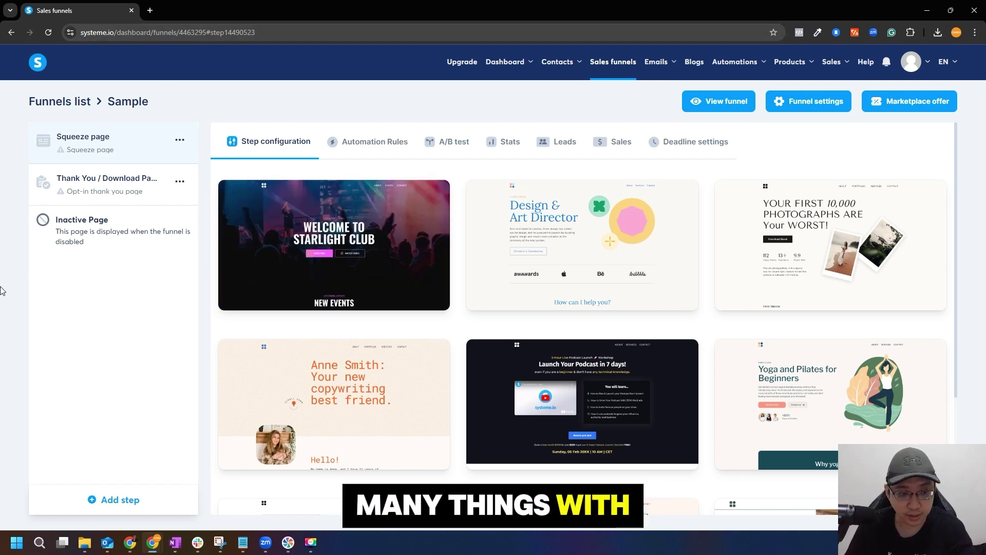
pyautogui.click(121, 499)
pyautogui.click(547, 265)
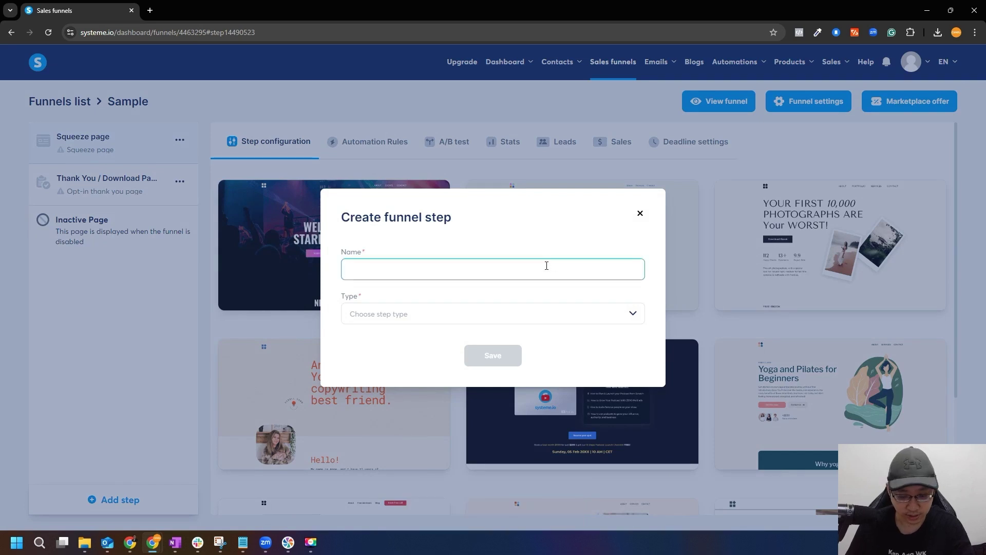
pyautogui.write('Inline ')
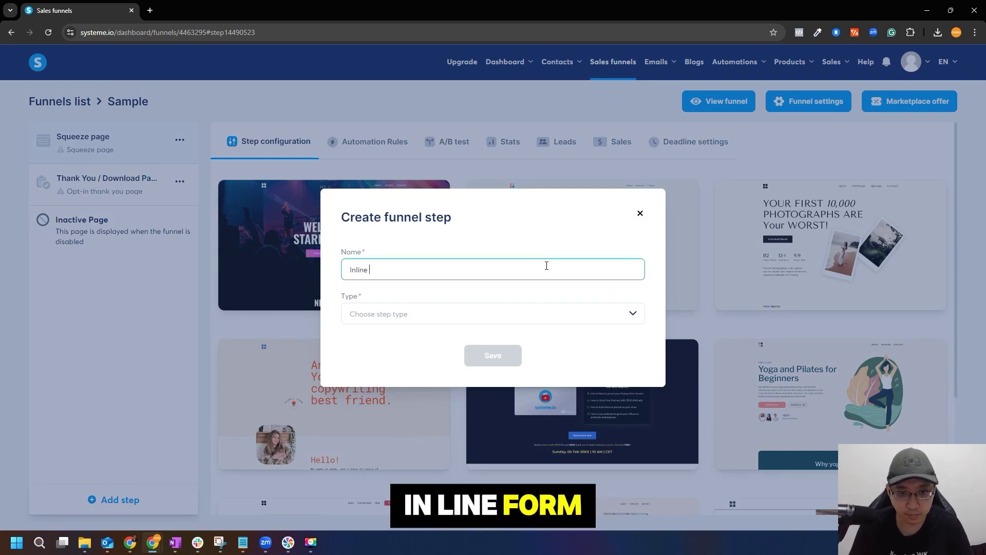
pyautogui.write('Form')
pyautogui.click(622, 314)
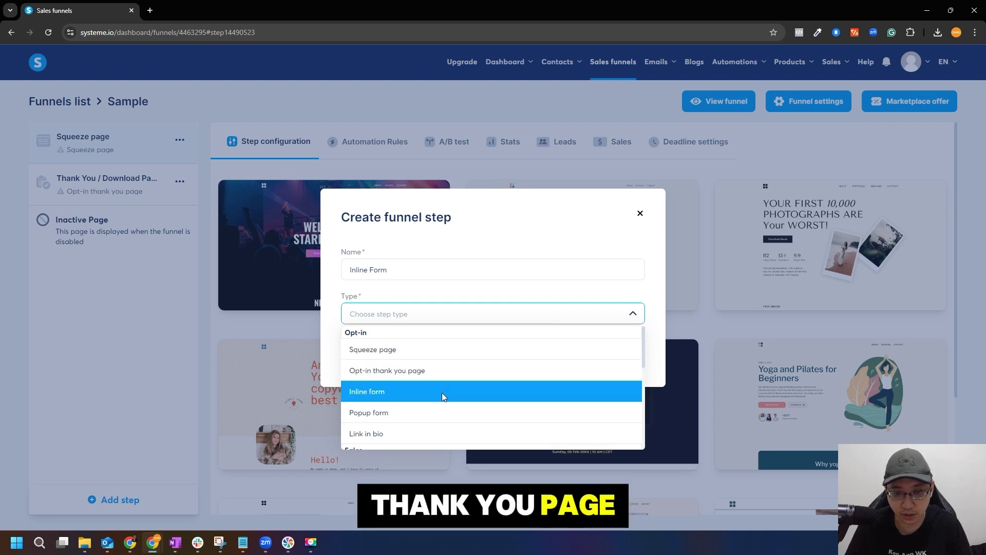
pyautogui.scroll(-2, 439, 411)
pyautogui.scroll(2, 416, 412)
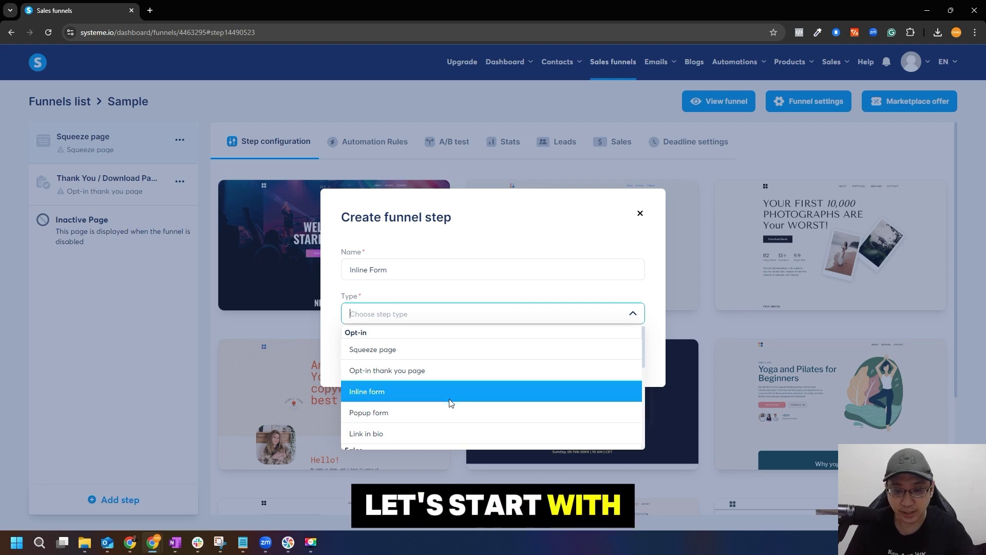
# Save the step as an Inline form and apply the green 'Receive my tips by email' template
pyautogui.click(416, 392)
pyautogui.click(493, 355)
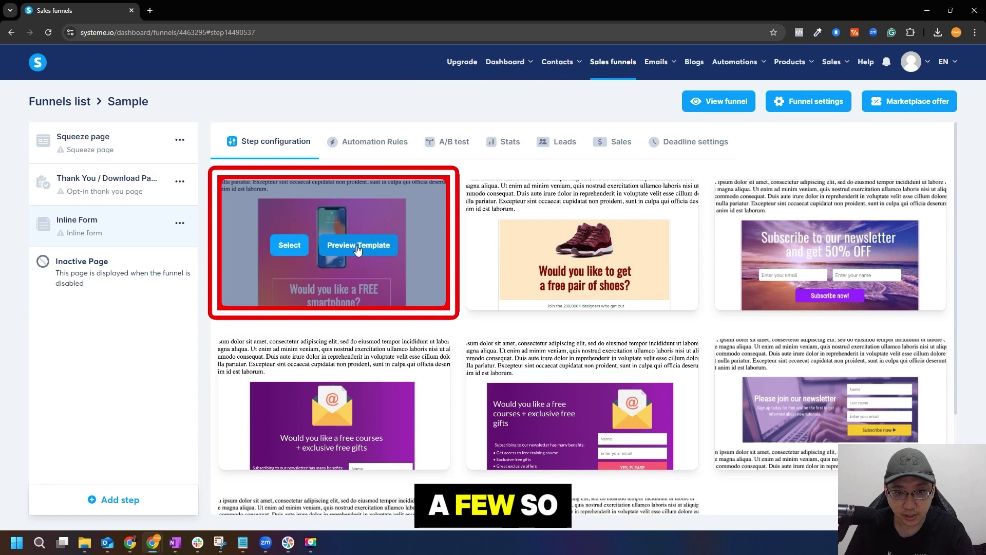
pyautogui.click(359, 245)
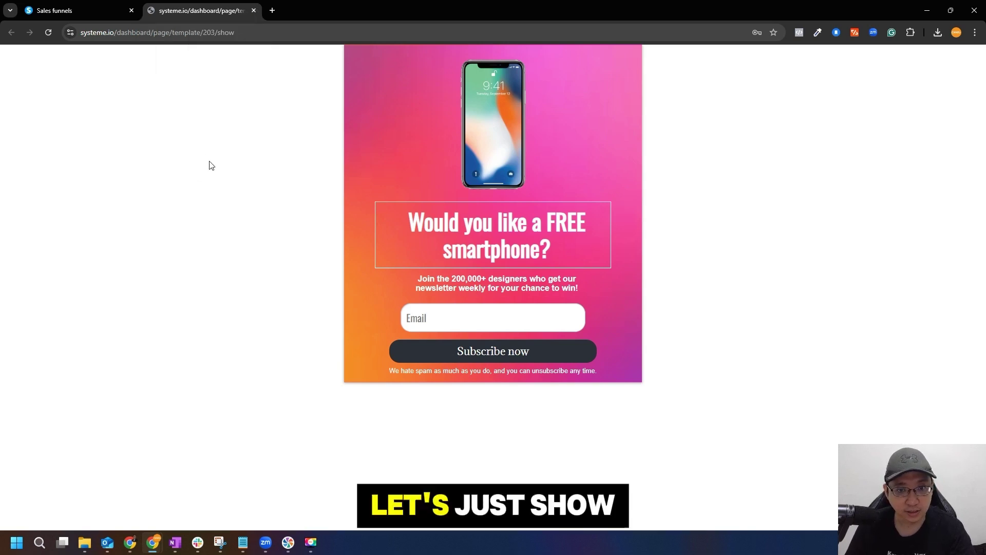
pyautogui.click(78, 5)
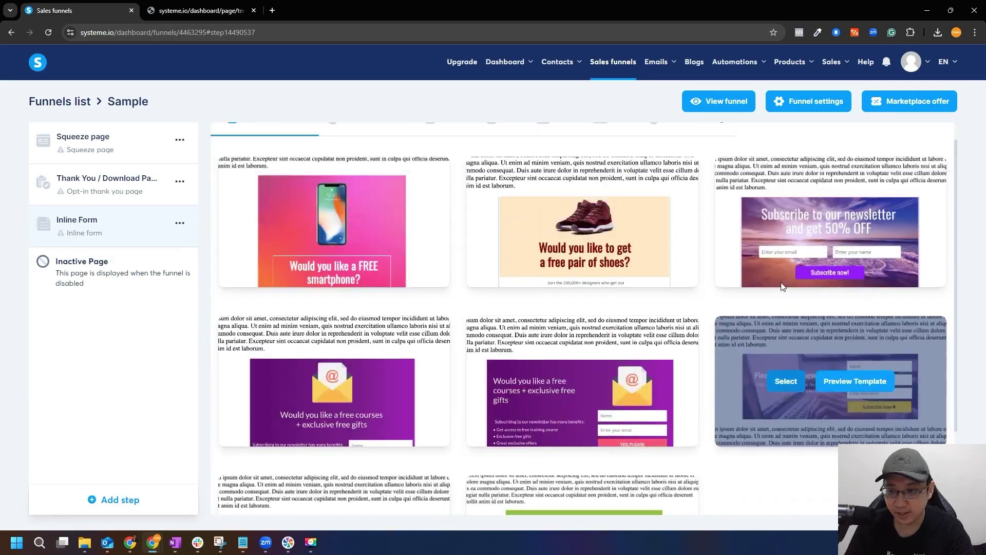
pyautogui.scroll(-5, 458, 469)
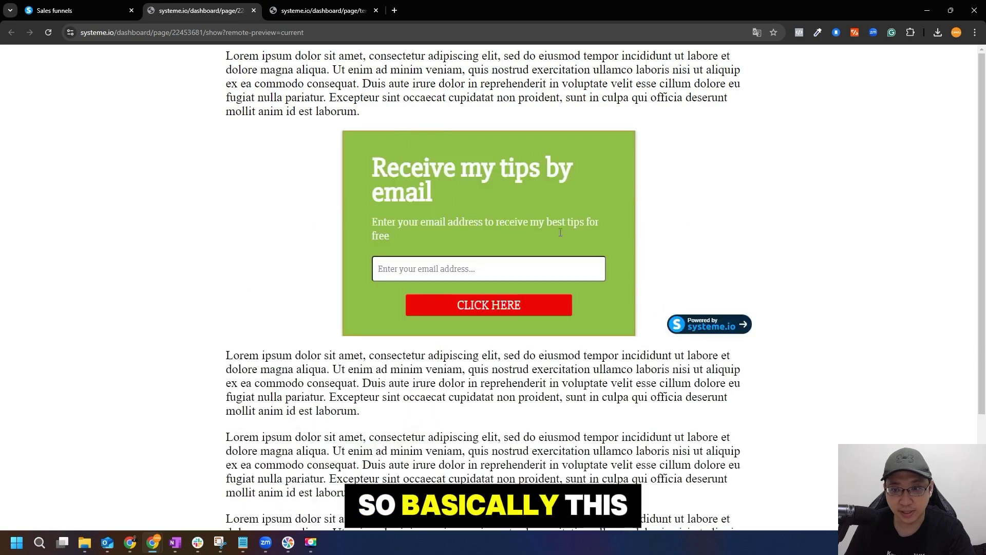
pyautogui.moveTo(252, 69); pyautogui.dragTo(409, 98)
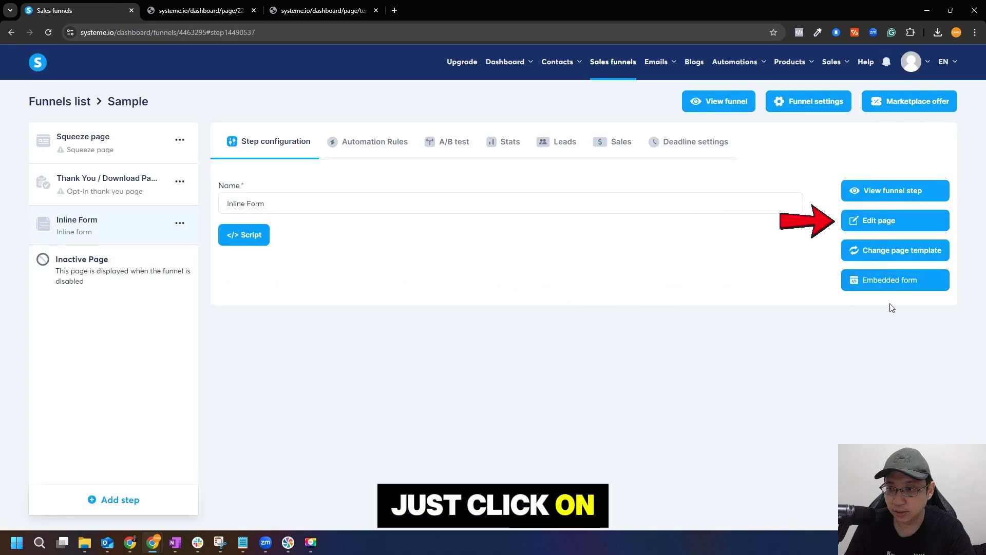
# Open the Inline Form page in the editor and set its top padding to 24
pyautogui.click(892, 222)
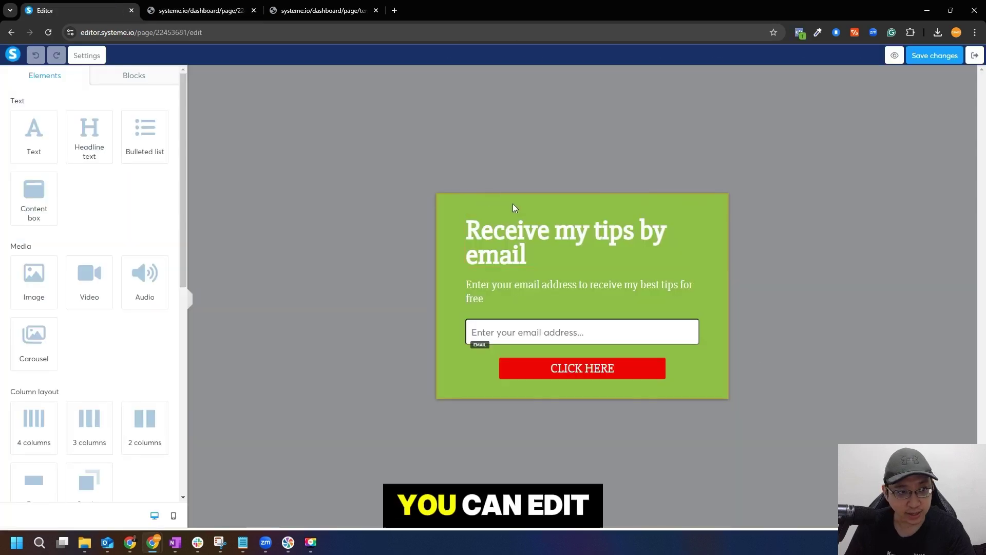
pyautogui.click(90, 57)
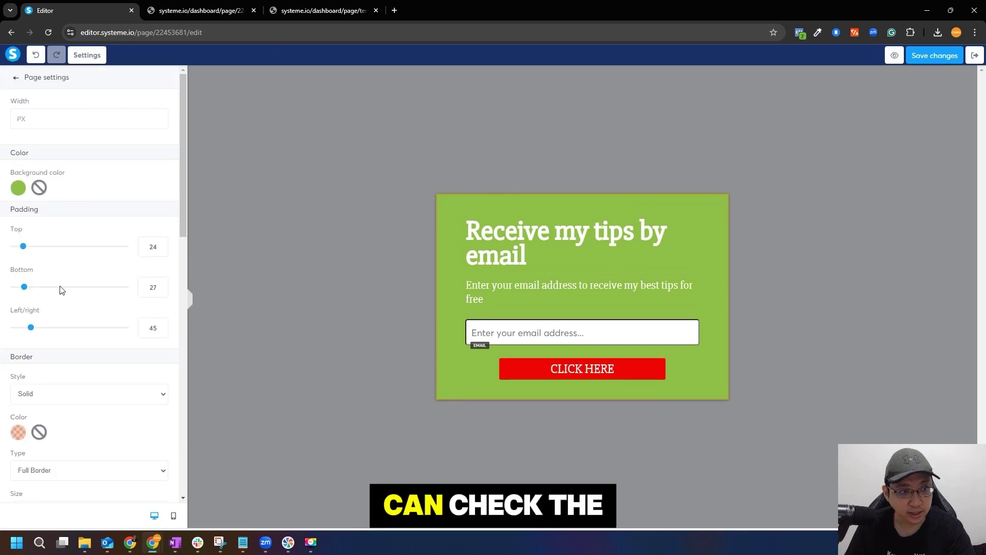
pyautogui.moveTo(29, 247); pyautogui.dragTo(44, 247)
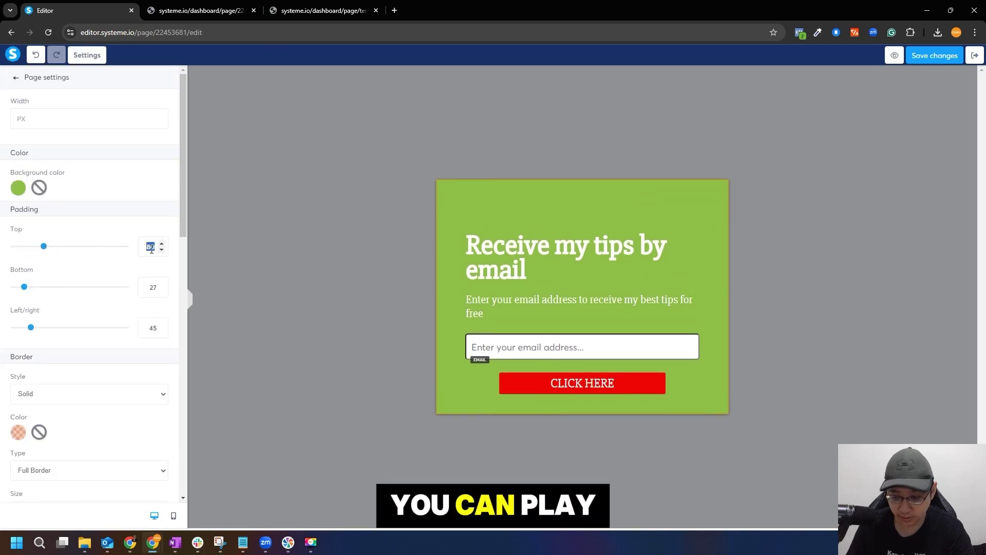
pyautogui.write('24')
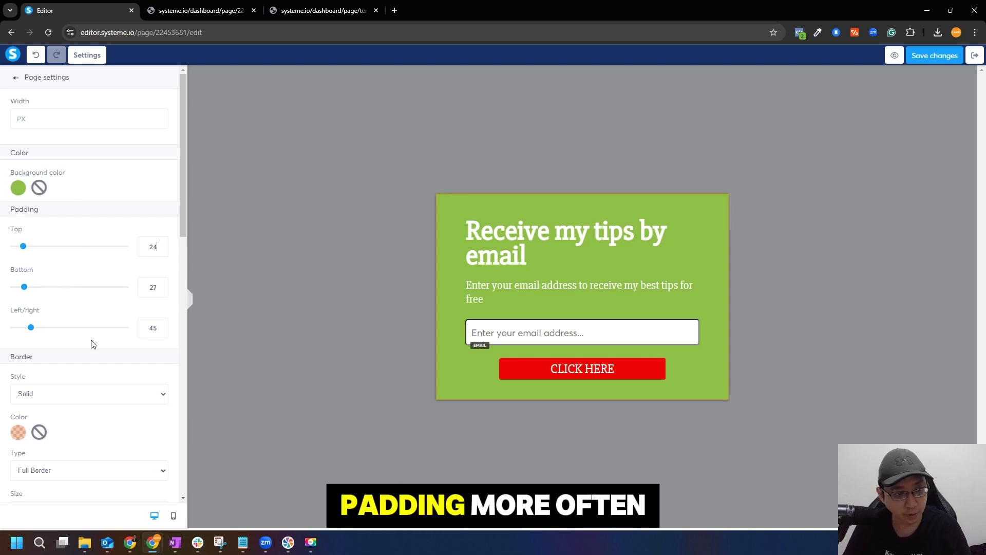
# Give the form page a Mid shadow in Page settings
pyautogui.scroll(-7, 91, 344)
pyautogui.click(88, 210)
pyautogui.click(91, 242)
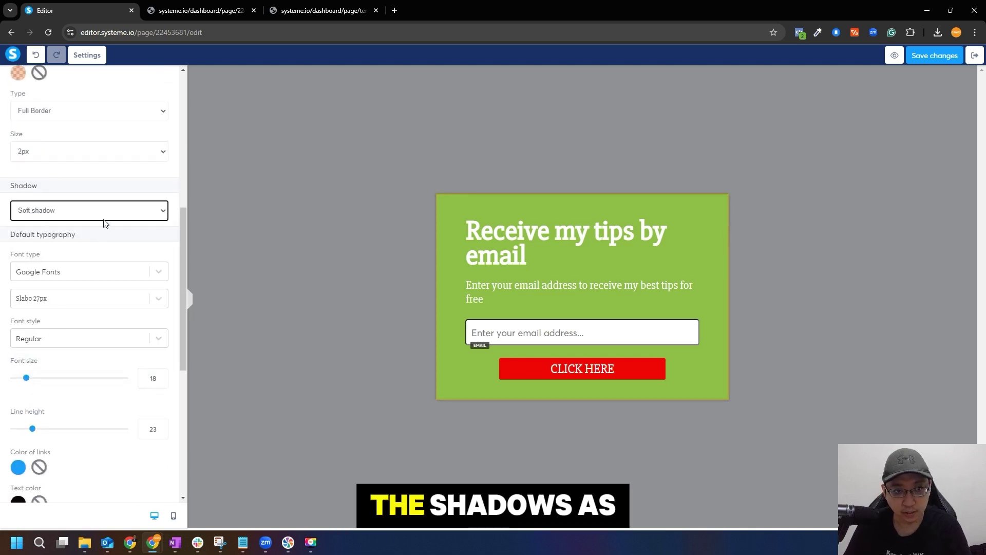
pyautogui.click(88, 210)
pyautogui.click(88, 252)
pyautogui.scroll(-6, 106, 323)
pyautogui.scroll(6, 105, 351)
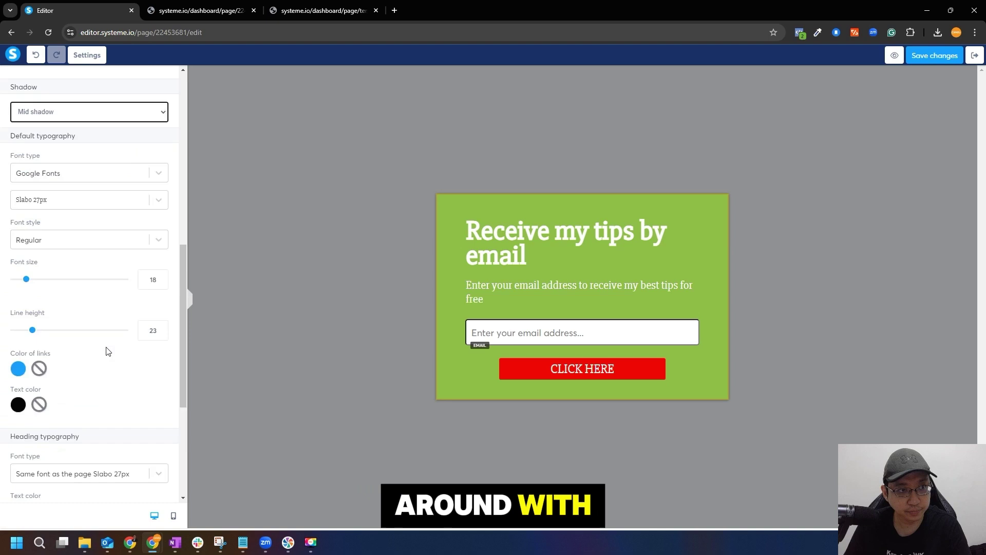
pyautogui.click(574, 421)
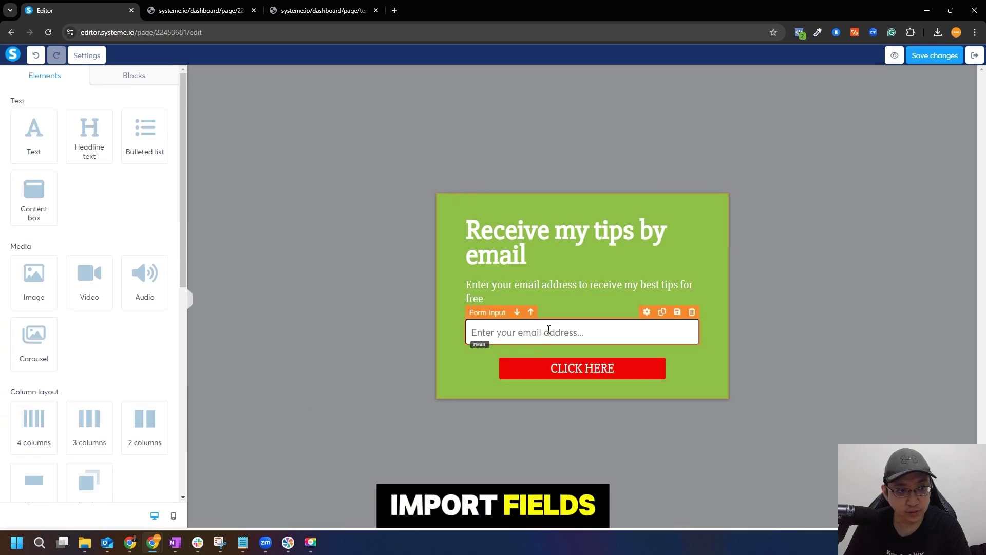
# Add a First name input field to the form, placed above the email field
pyautogui.scroll(-8, 97, 315)
pyautogui.moveTo(37, 160); pyautogui.dragTo(581, 359)
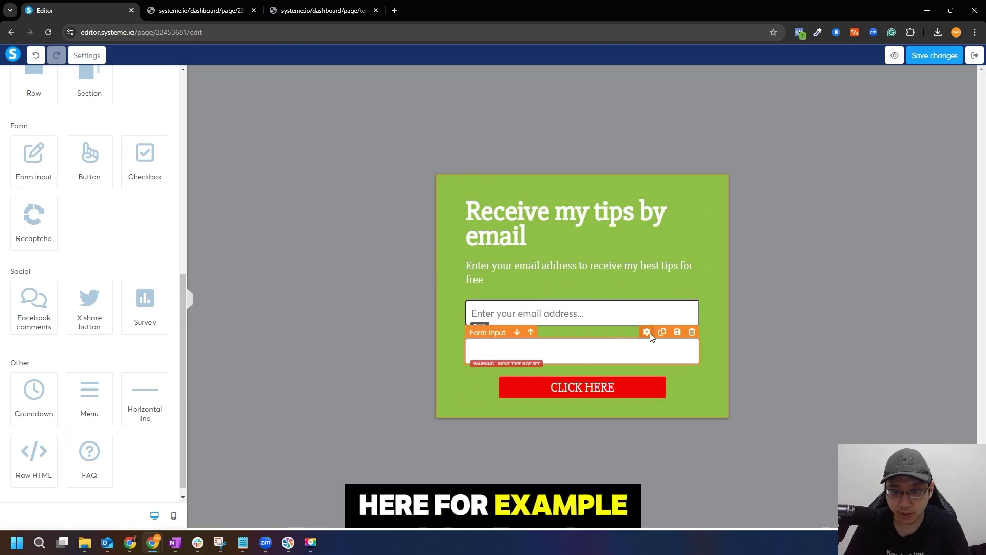
pyautogui.click(647, 332)
pyautogui.click(119, 126)
pyautogui.click(36, 201)
pyautogui.click(464, 335)
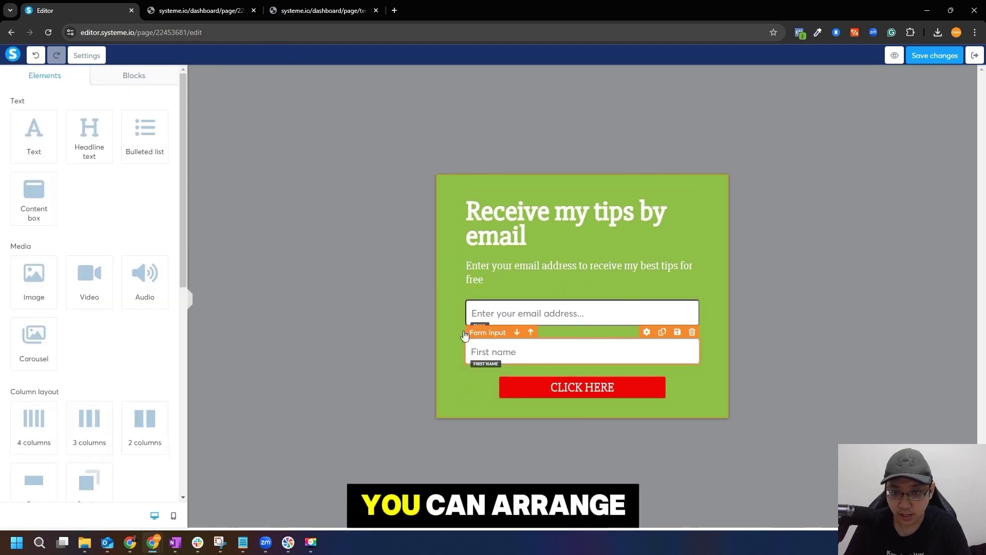
pyautogui.click(530, 333)
pyautogui.click(737, 344)
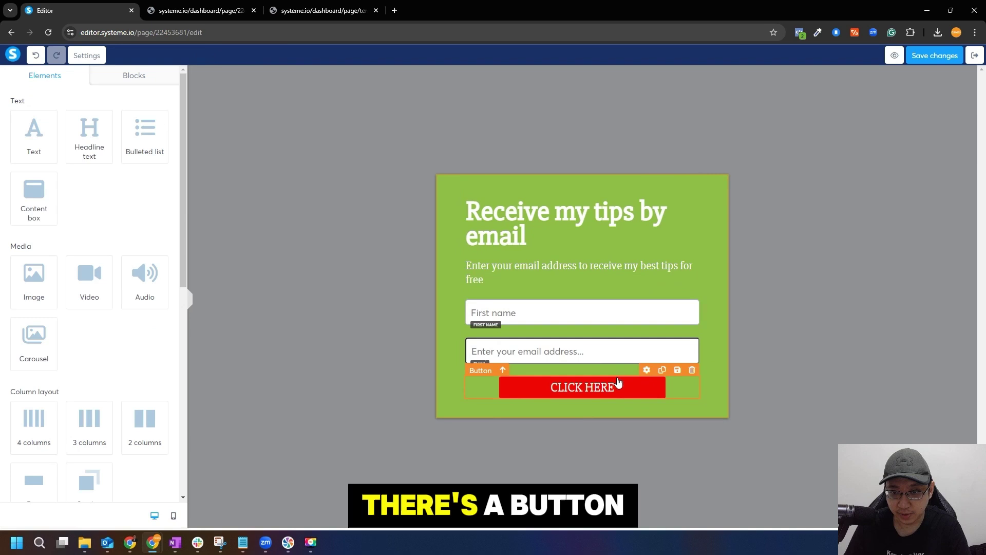
# Keep the CLICK HERE button submitting the form and redirecting to the next step
pyautogui.click(620, 395)
pyautogui.click(151, 126)
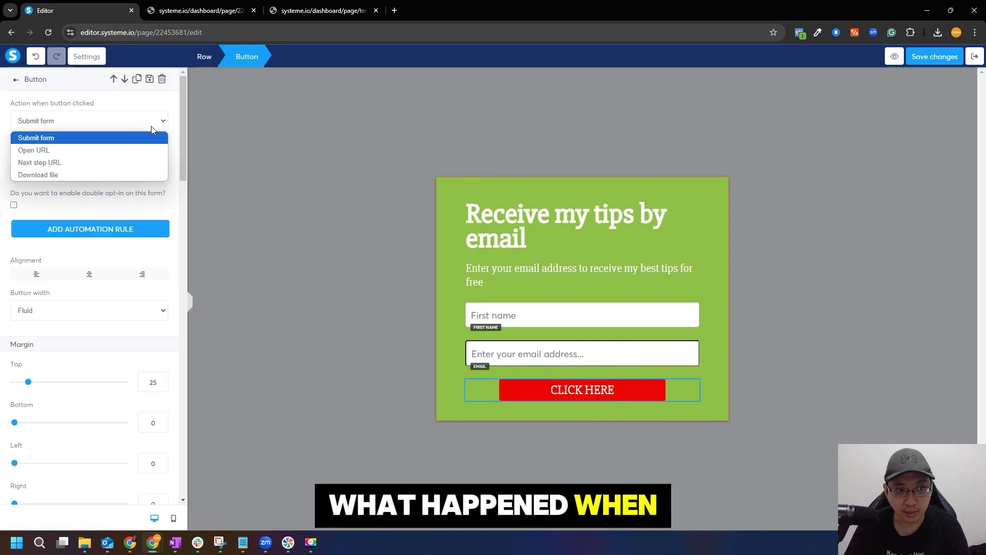
pyautogui.click(149, 136)
pyautogui.click(133, 169)
pyautogui.click(133, 187)
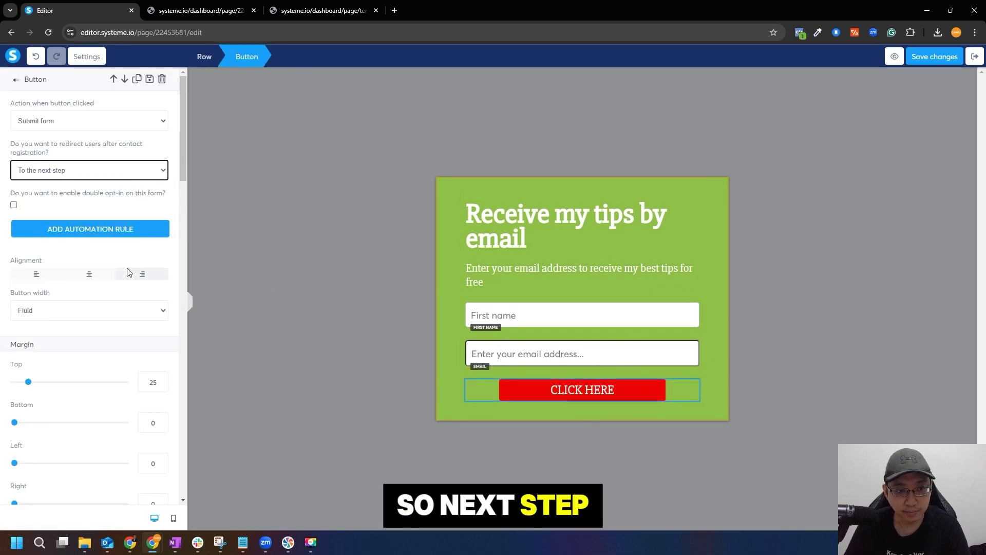
pyautogui.scroll(-4, 127, 272)
pyautogui.scroll(4, 104, 193)
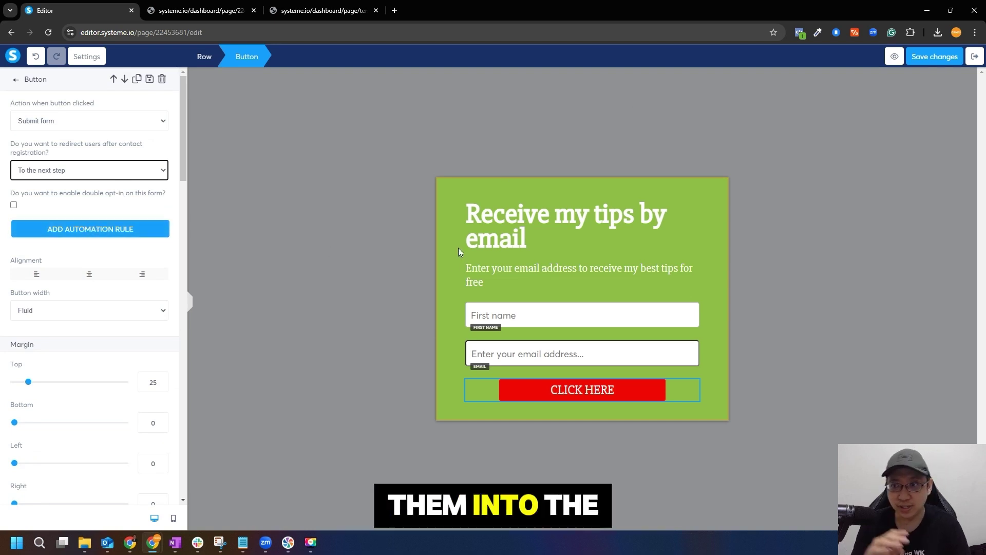
pyautogui.scroll(-15, 80, 473)
pyautogui.scroll(7, 44, 222)
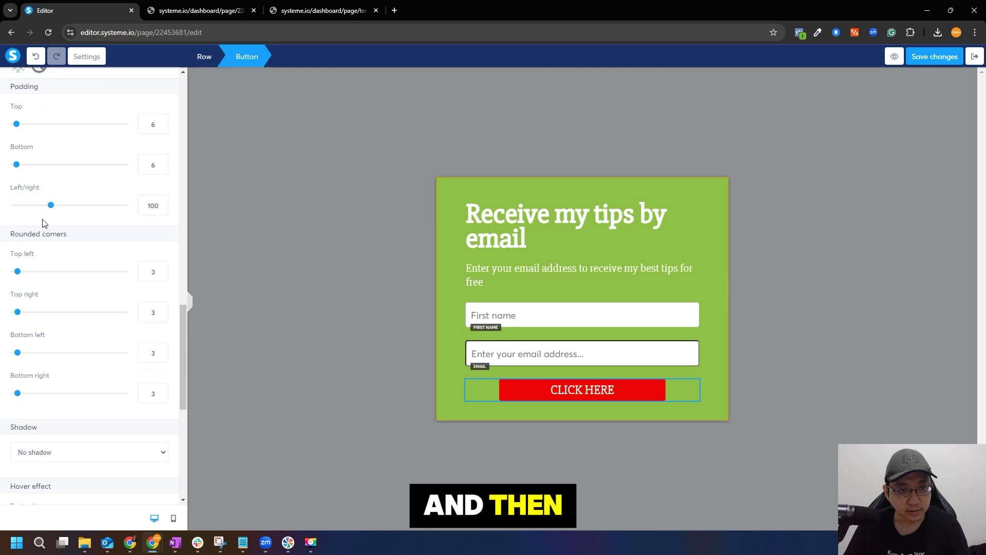
pyautogui.press('Escape')
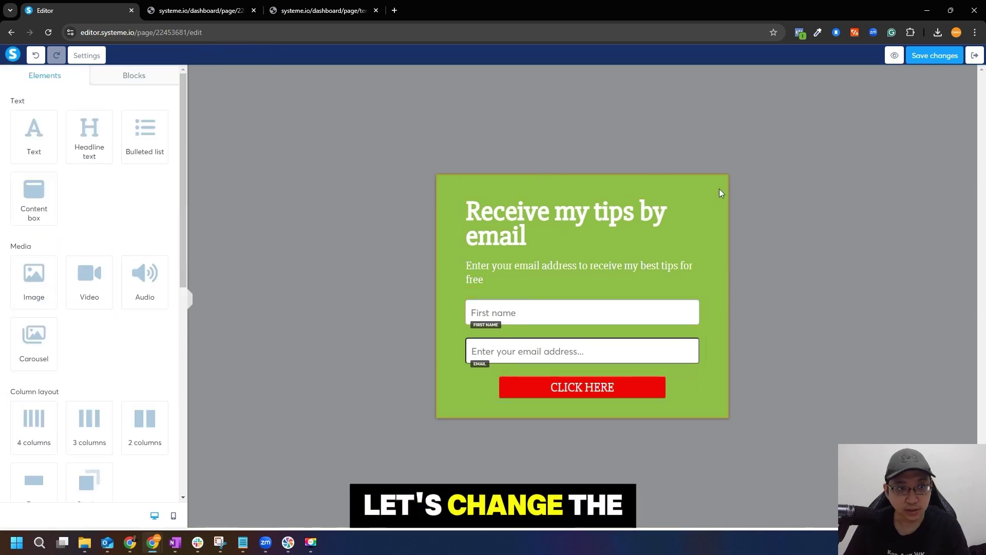
# Change the form page background to dark blue
pyautogui.click(472, 175)
pyautogui.click(18, 187)
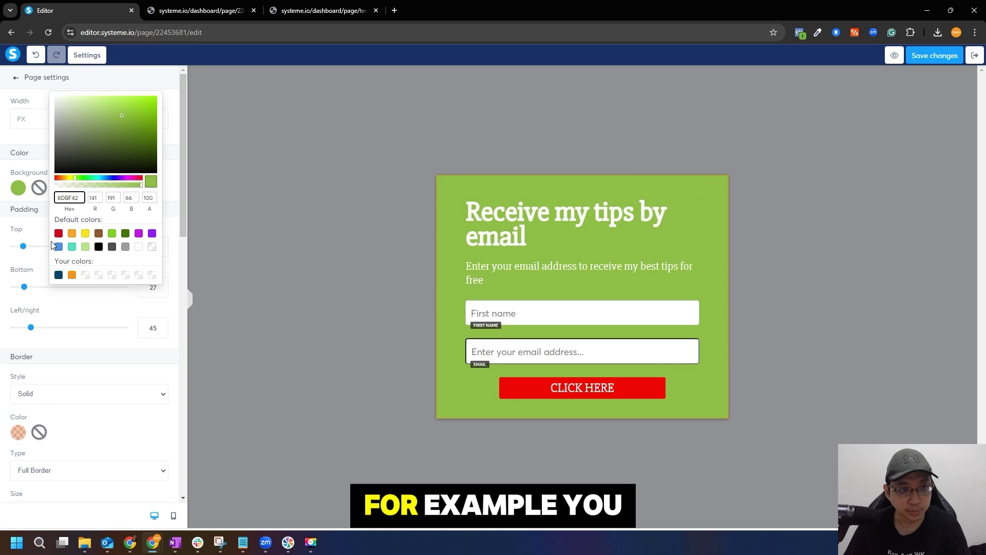
pyautogui.click(58, 275)
# Make the CLICK HERE button orange and save the page changes
pyautogui.click(507, 389)
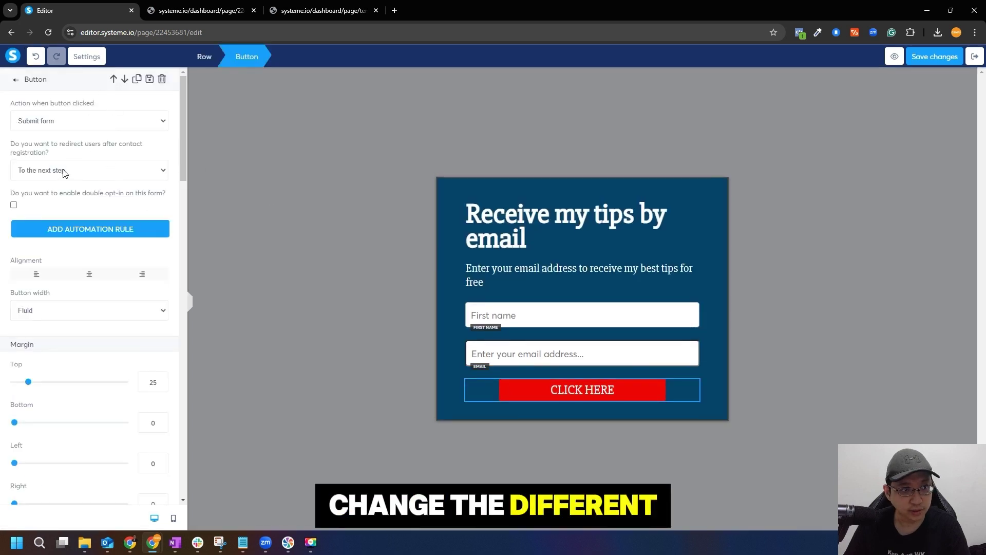
pyautogui.scroll(-6, 105, 292)
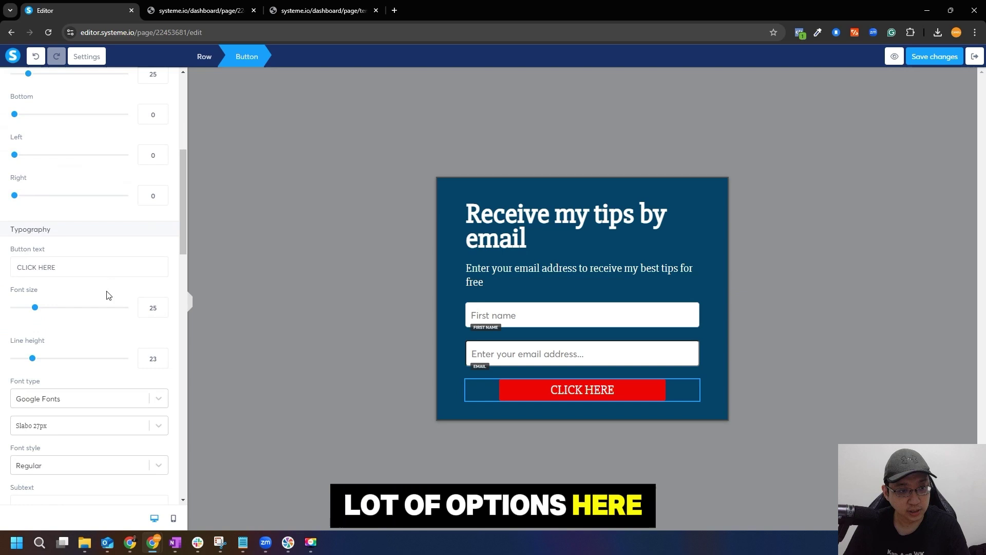
pyautogui.click(292, 281)
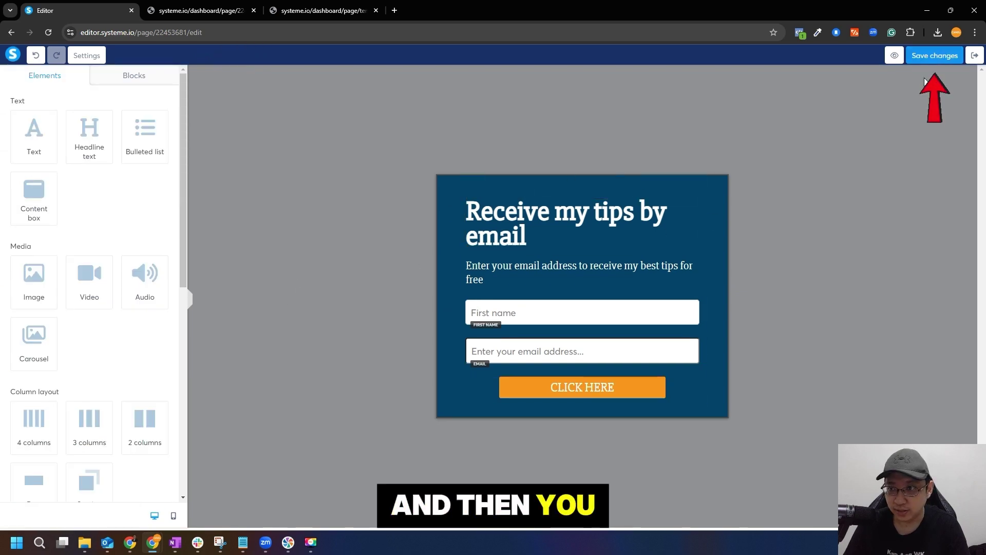
pyautogui.click(935, 56)
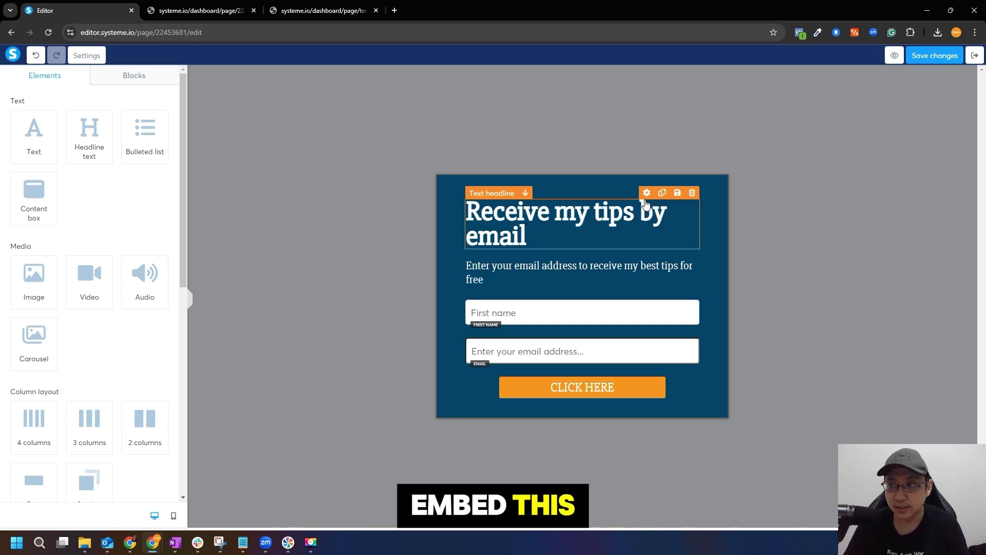
# View the Inline Form step's embed script tag, select its text, then close the dialog
pyautogui.click(974, 58)
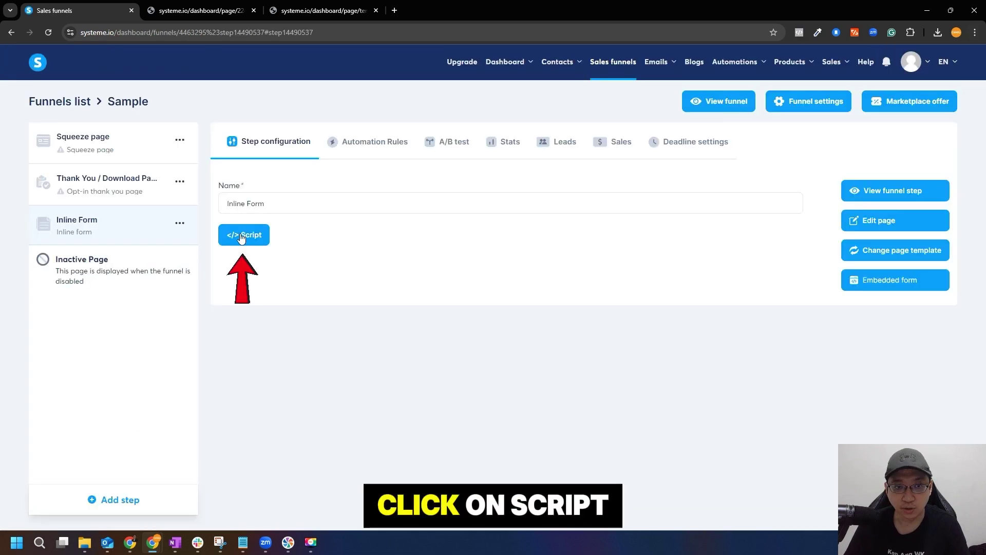
pyautogui.click(244, 235)
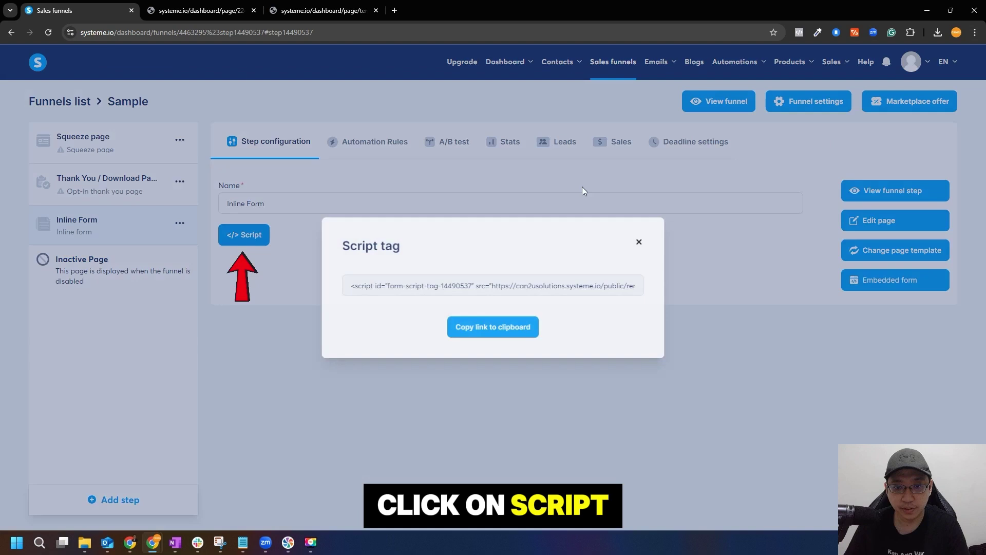
pyautogui.moveTo(411, 286); pyautogui.dragTo(685, 268)
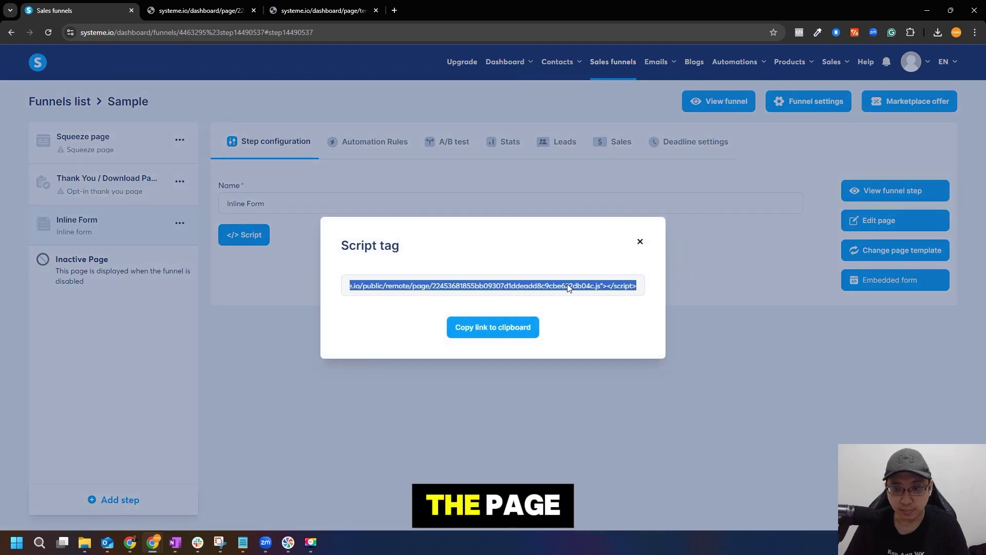
pyautogui.click(586, 288)
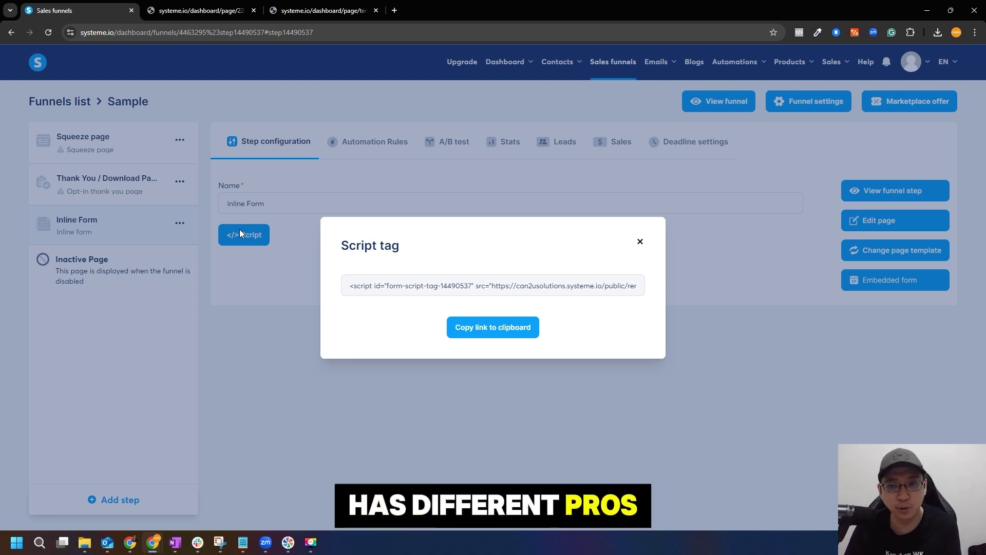
pyautogui.click(640, 242)
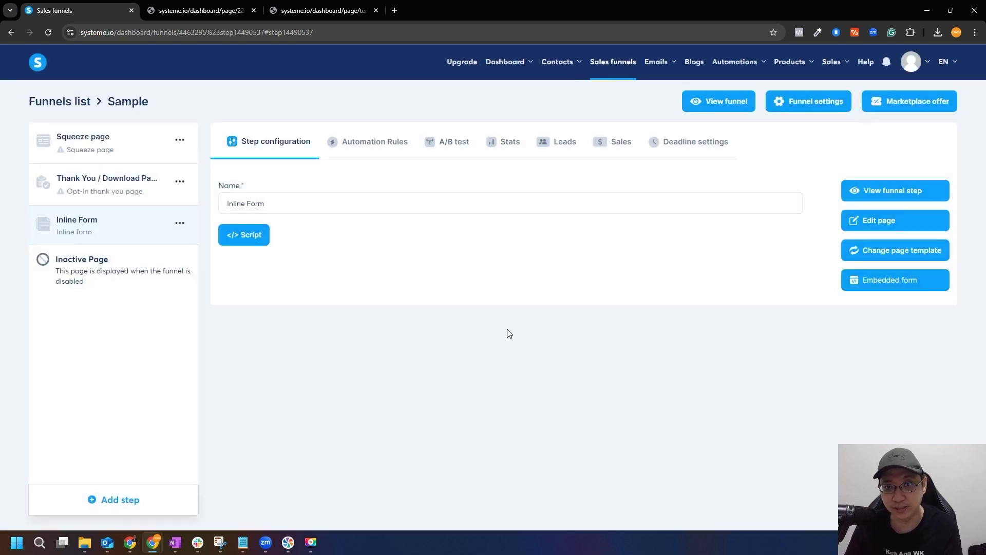